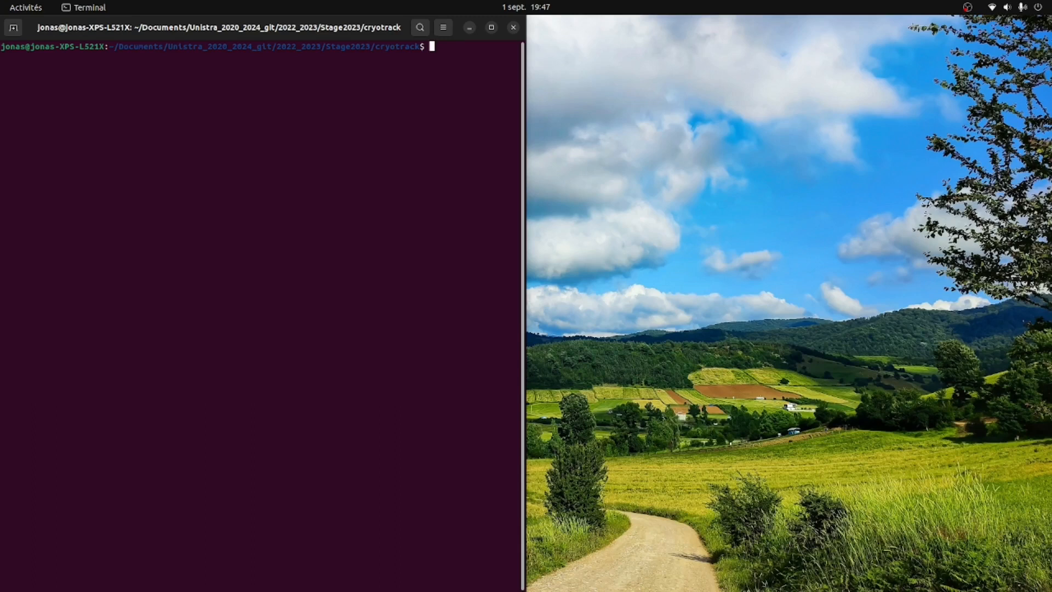
- Start the tracker server by running atcigtlinkserver in the terminal
text(atc)
key(Tab)
key(Return)
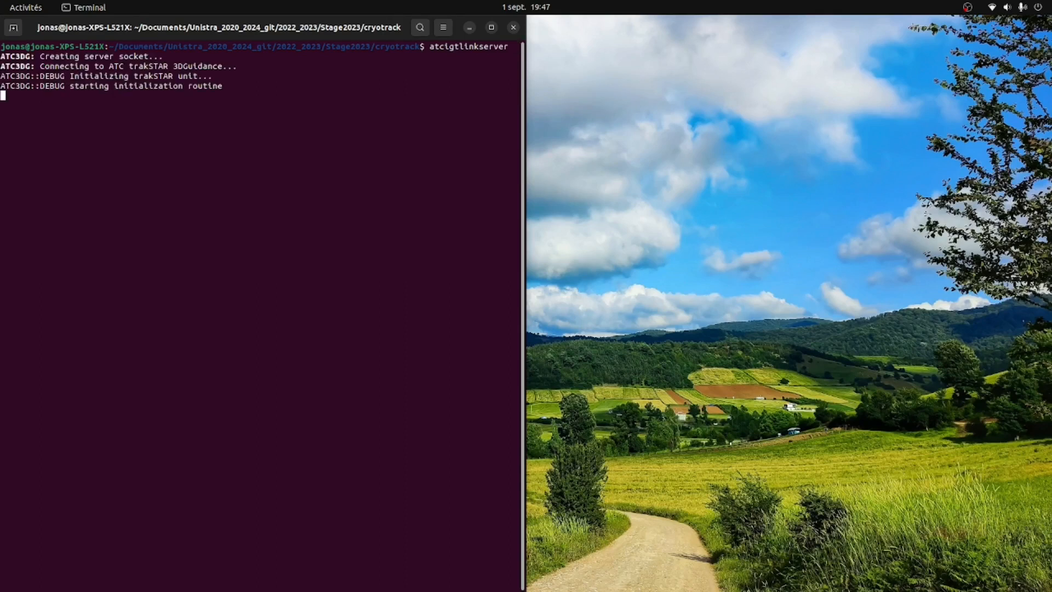
- Open a second terminal and run ./cryotrack_launcher.sh to launch 3D Slicer with CryoTrack
key(ctrl+alt+t)
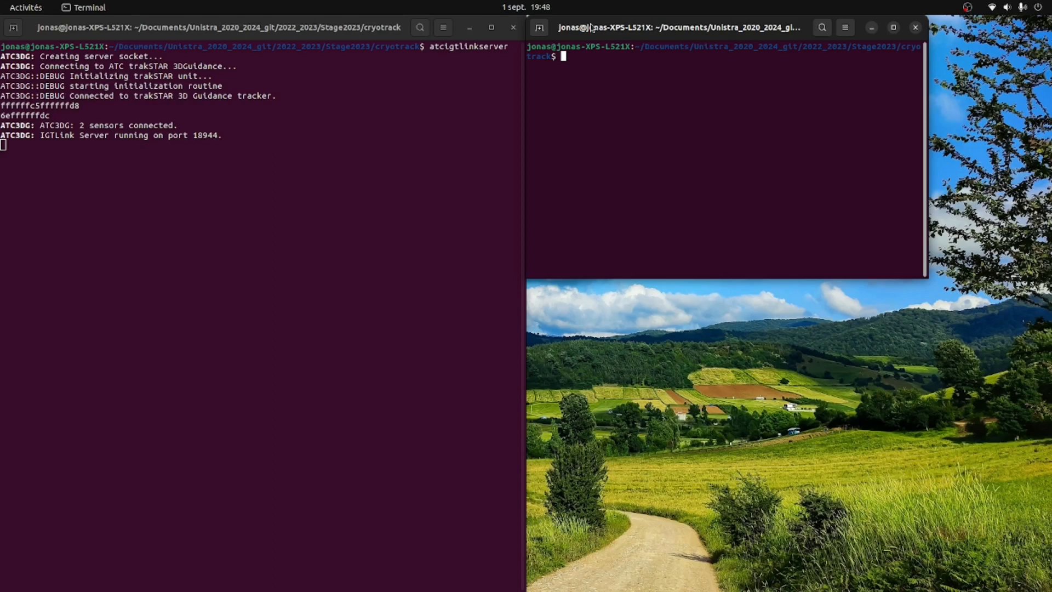
text(d)
key(BackSpace)
text(./cryotrack)
key(Tab)
key(Return)
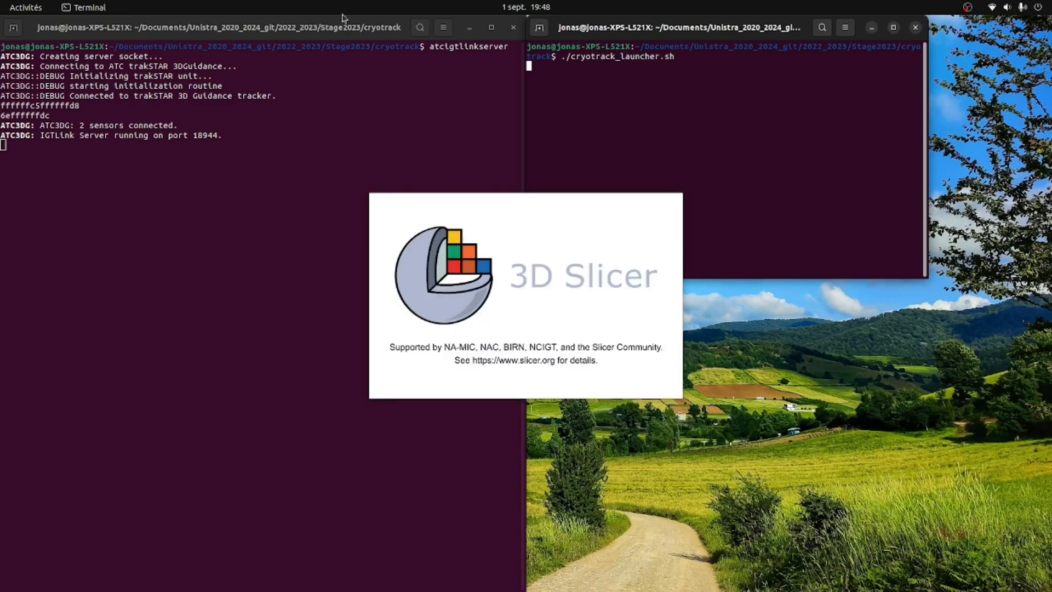
click(93, 137)
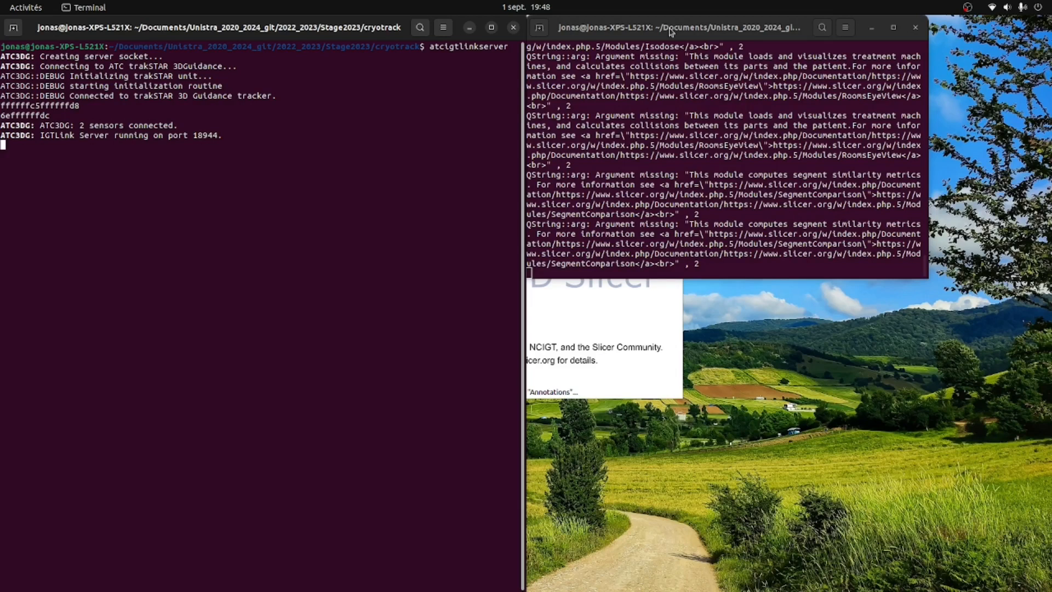
click(671, 31)
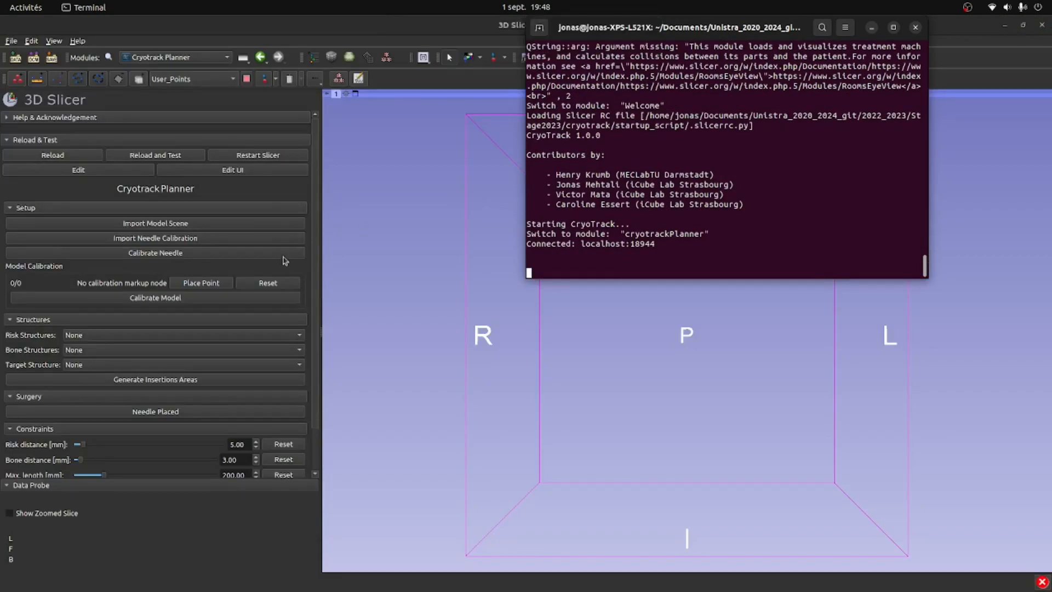
click(281, 268)
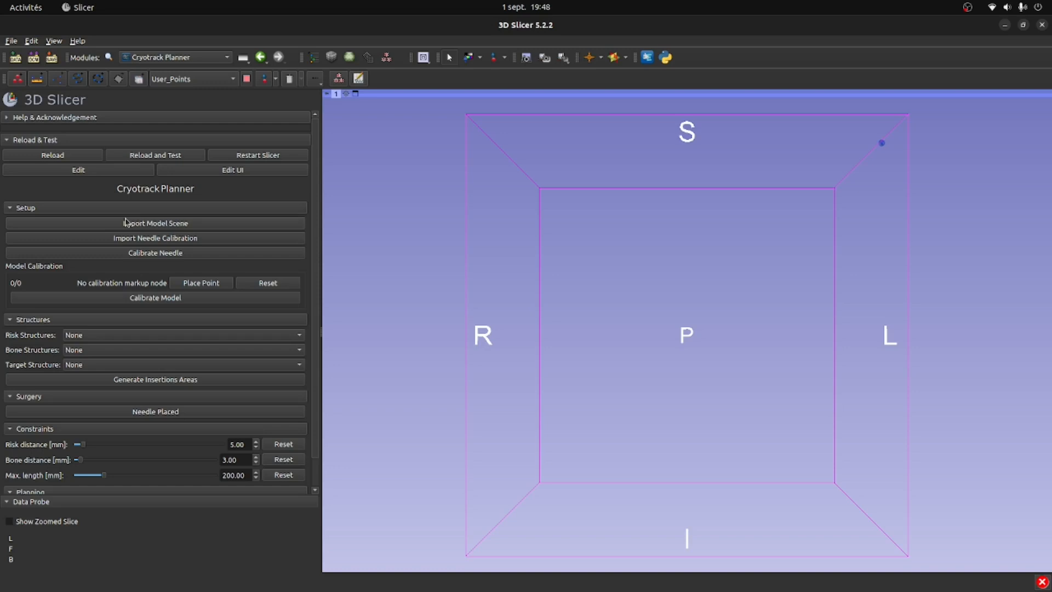
click(132, 57)
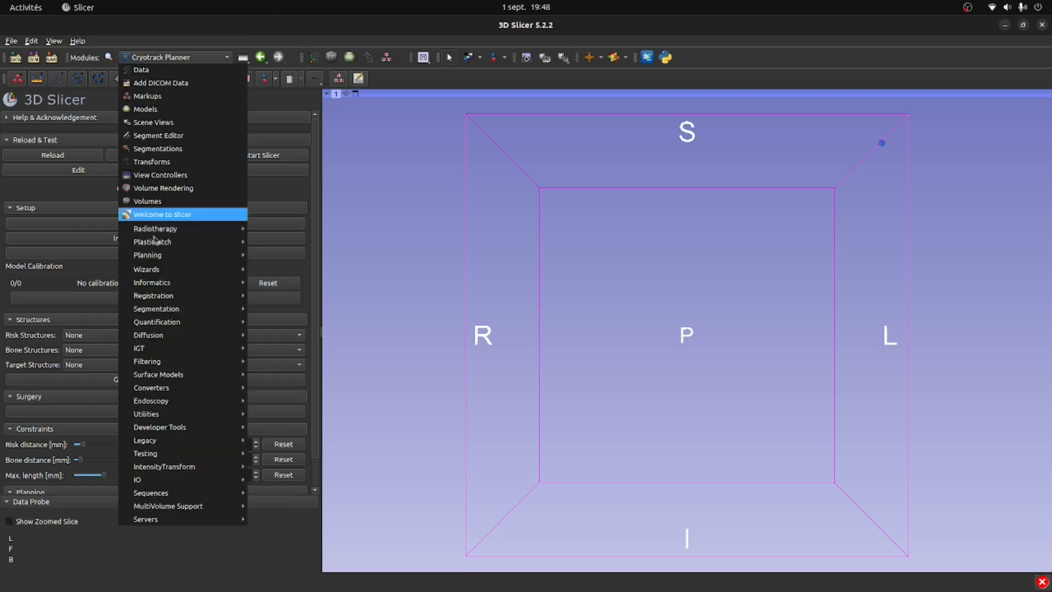
click(71, 182)
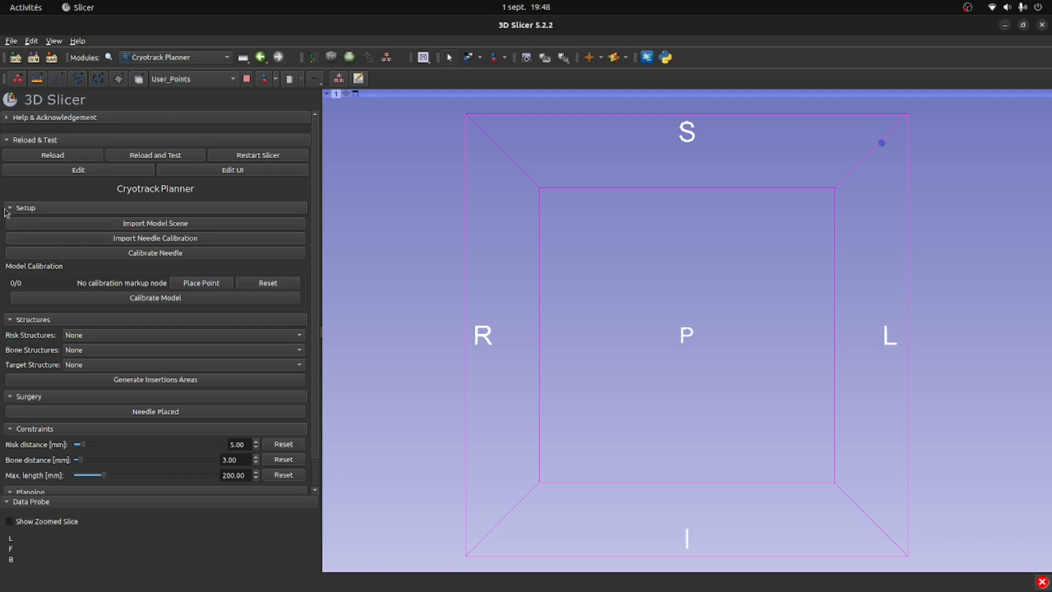
- Import the model scene file into the Cryotrack Planner and view the loaded rib cage model
mouse_move(795, 322)
mouse_down()
mouse_move(764, 313)
mouse_move(786, 317)
mouse_up()
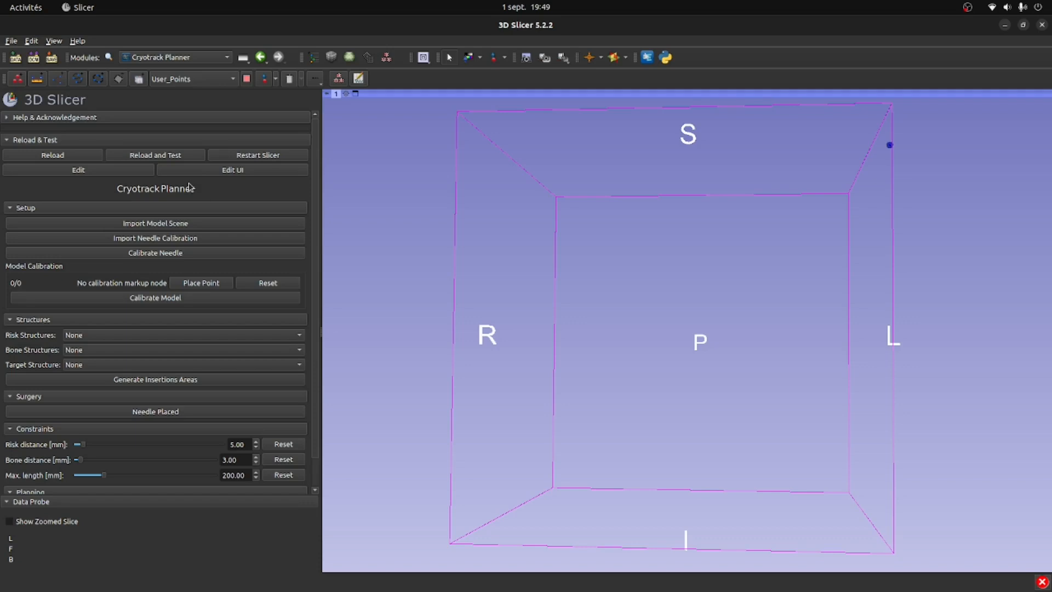
click(162, 224)
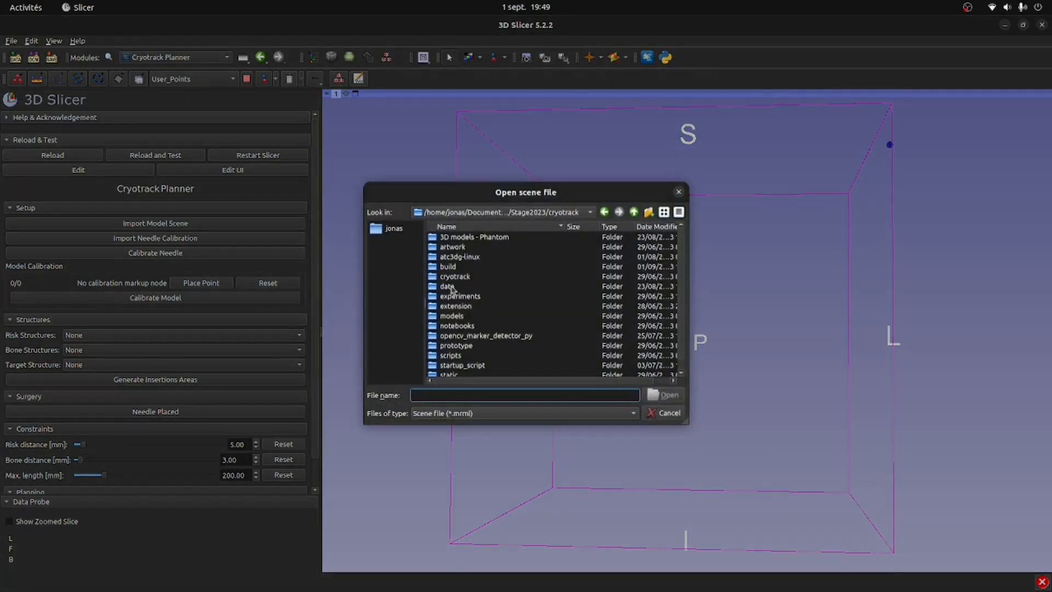
double_click(454, 287)
double_click(455, 257)
click(450, 239)
double_click(450, 240)
drag(883, 309, 929, 294)
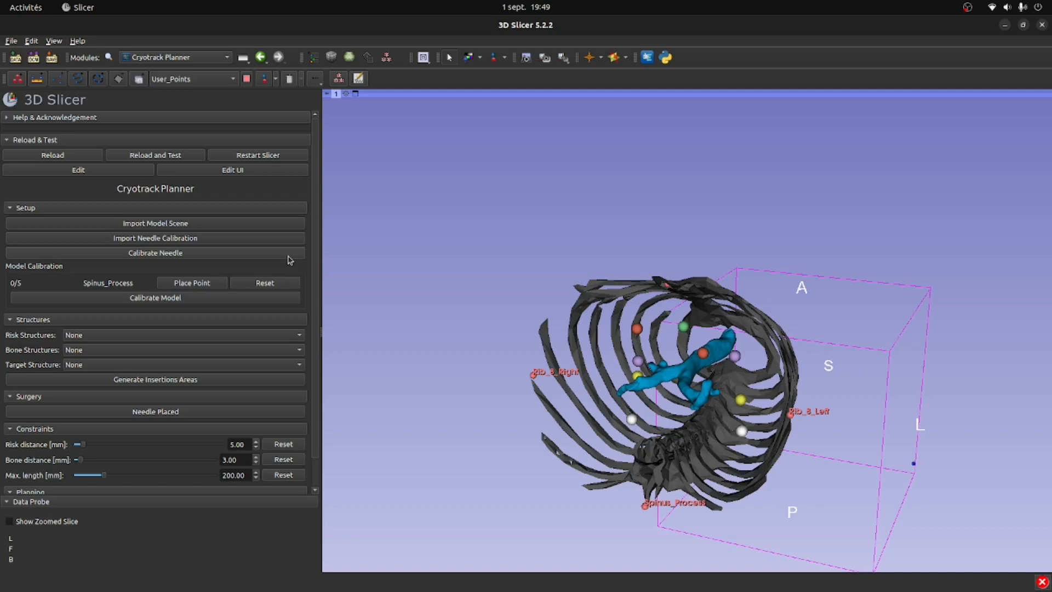
- Calibrate the needle with pivot and spin auto-calibration, stopping when complete, and return to the Cryotrack Planner module
click(203, 255)
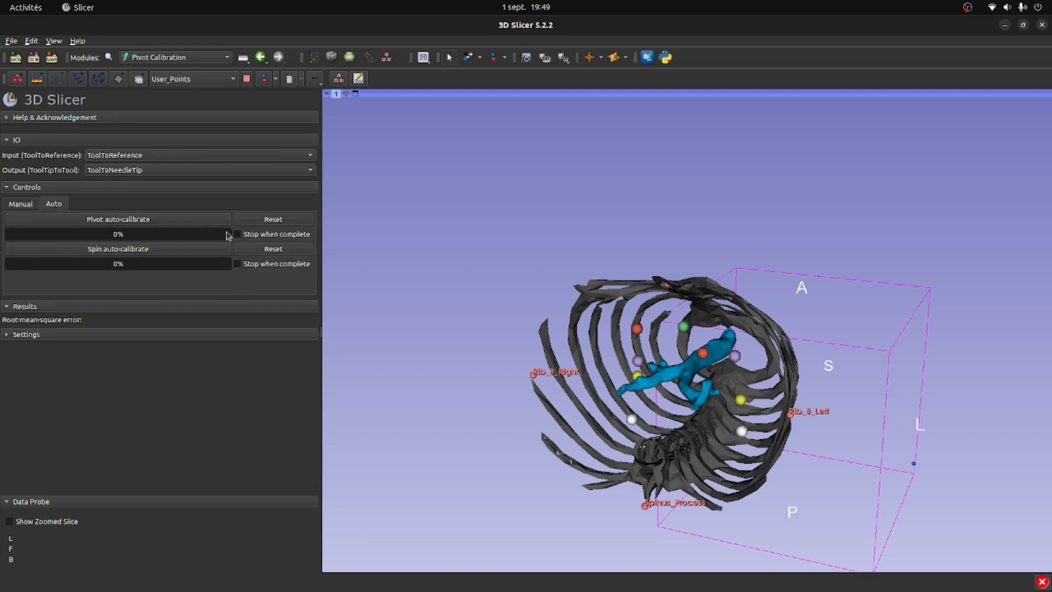
click(186, 223)
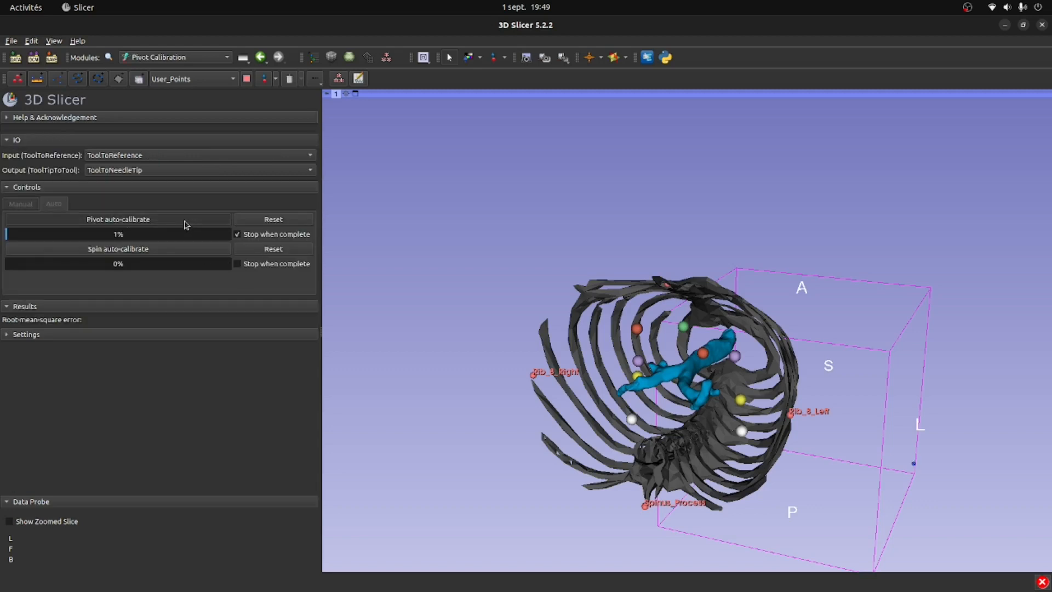
click(185, 223)
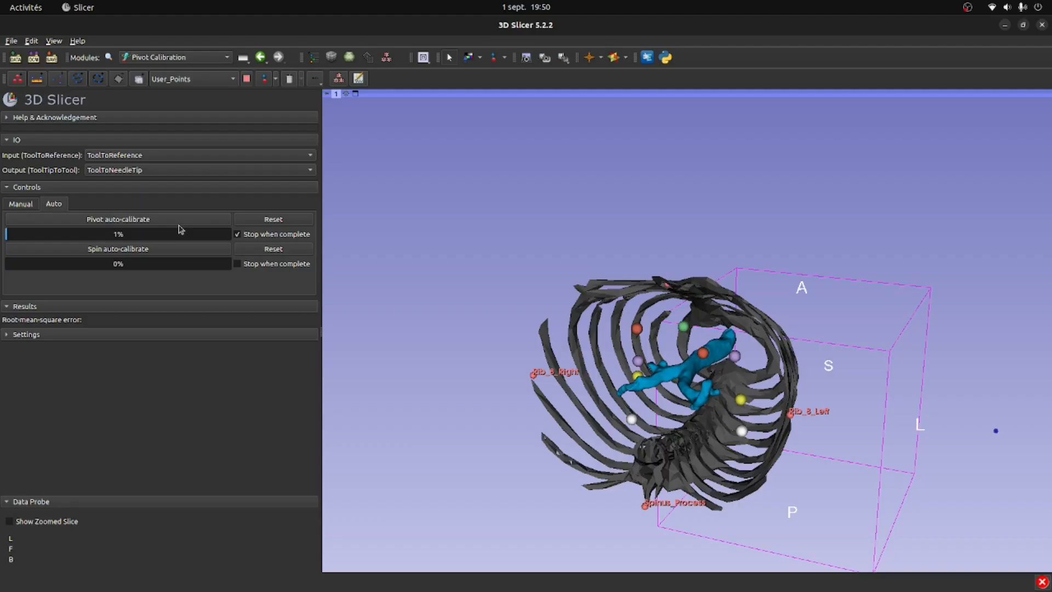
click(172, 219)
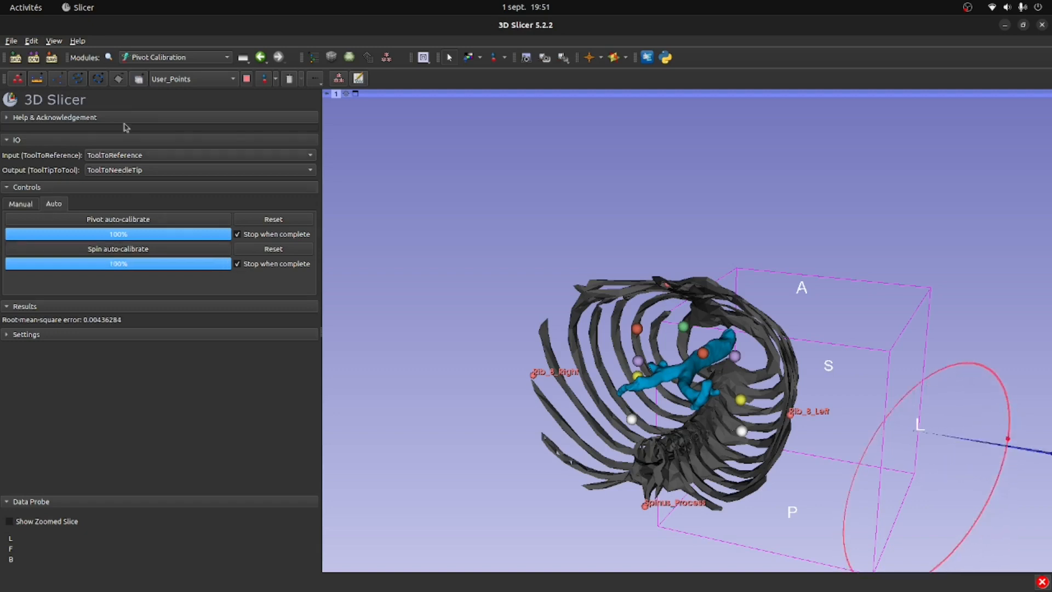
click(258, 57)
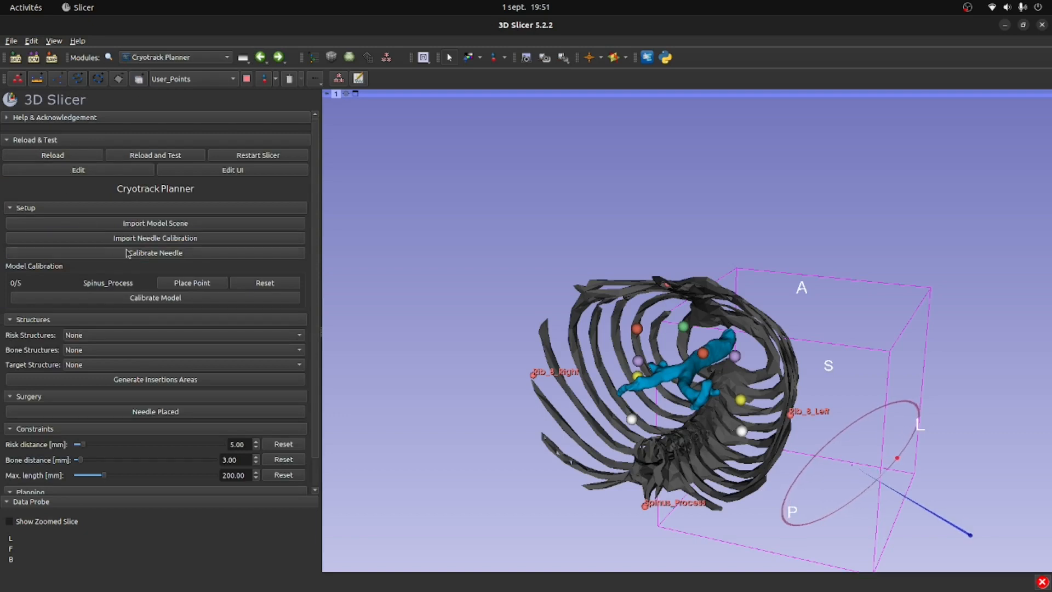
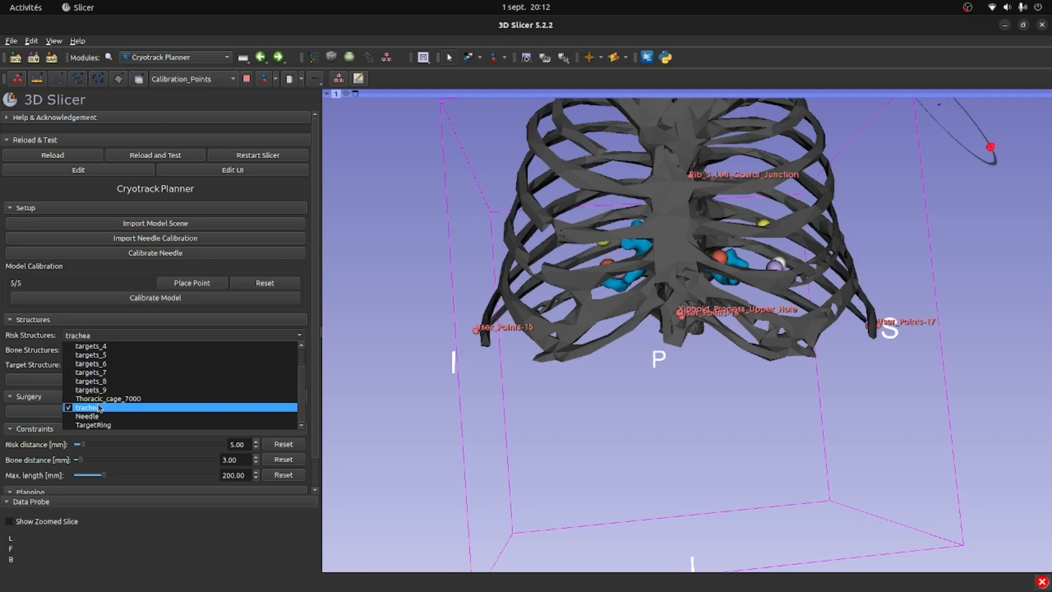
- Keep trachea as the risk structure and set the bone structure to Thoracic_cage_7000
click(52, 351)
click(82, 350)
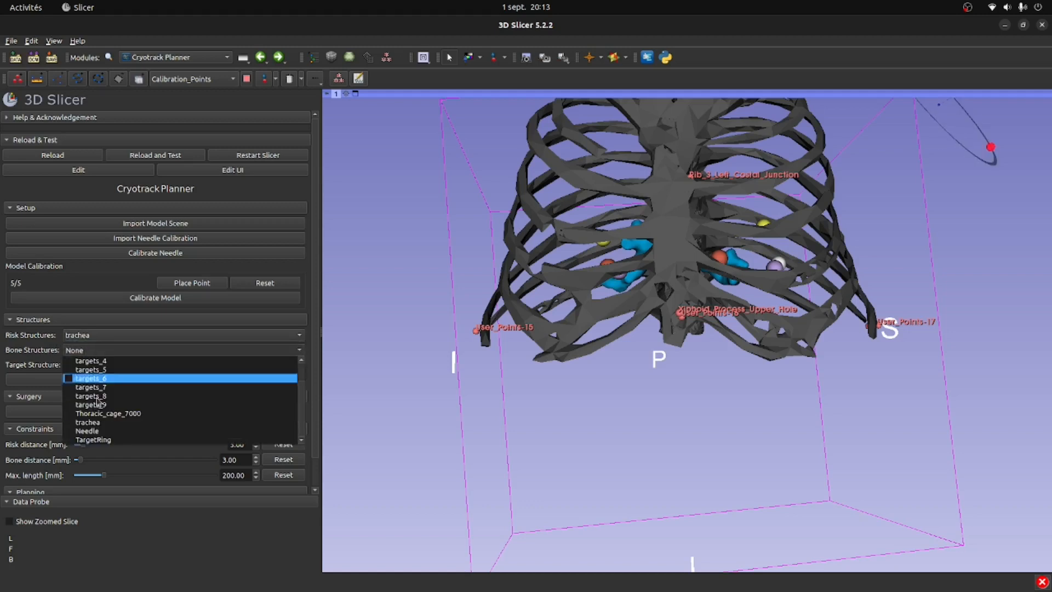
click(120, 417)
- Set the target structure to targets_2 and generate the insertion areas
click(54, 363)
click(91, 368)
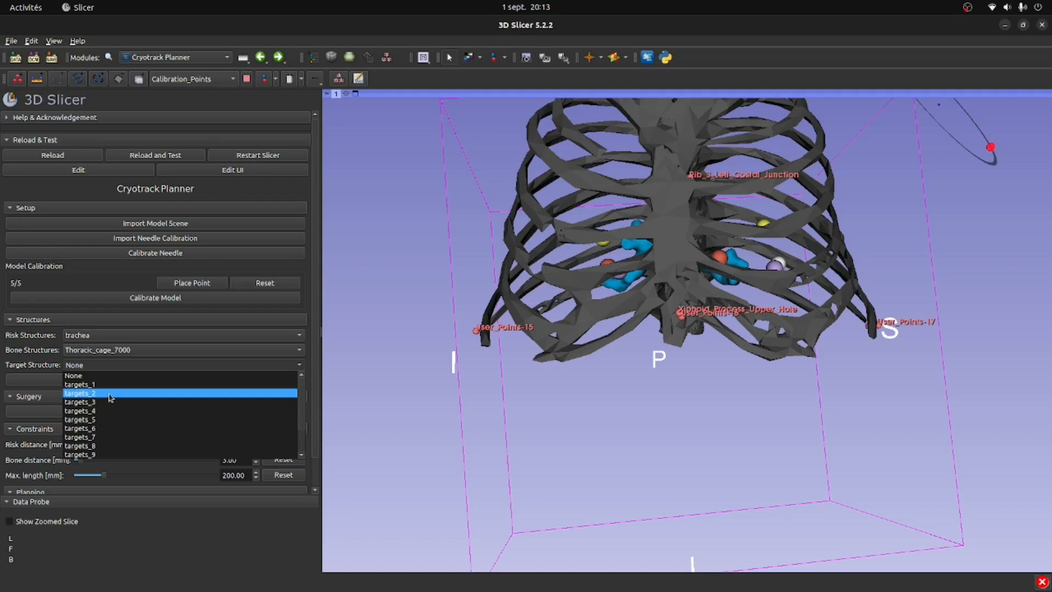
click(110, 397)
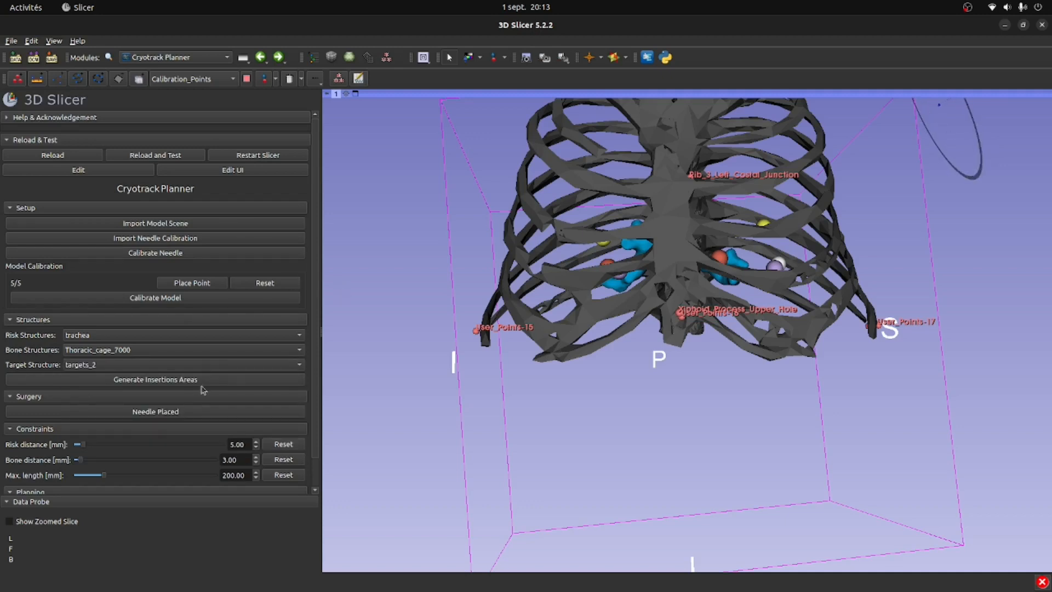
click(173, 383)
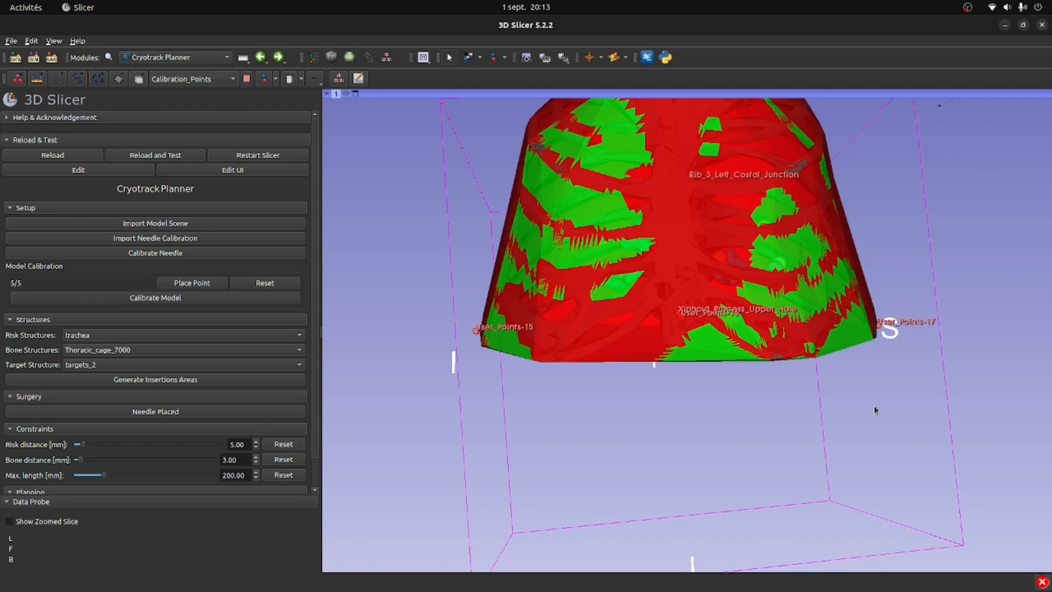
- Rotate the 3D view to inspect the generated insertion areas around the rib cage
drag(867, 323, 853, 373)
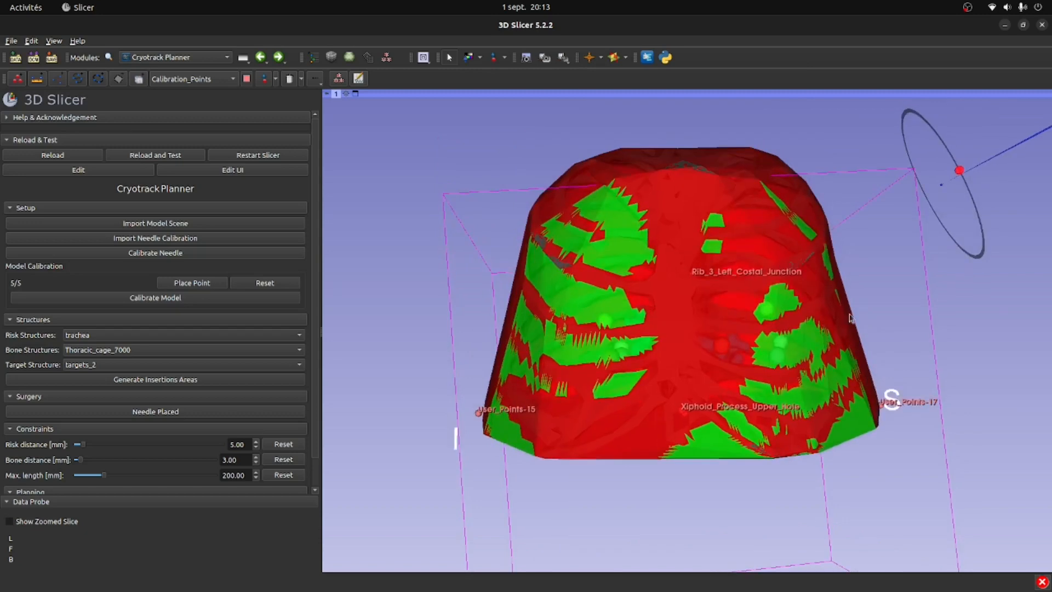
drag(794, 346, 795, 313)
middle_drag(787, 269, 778, 319)
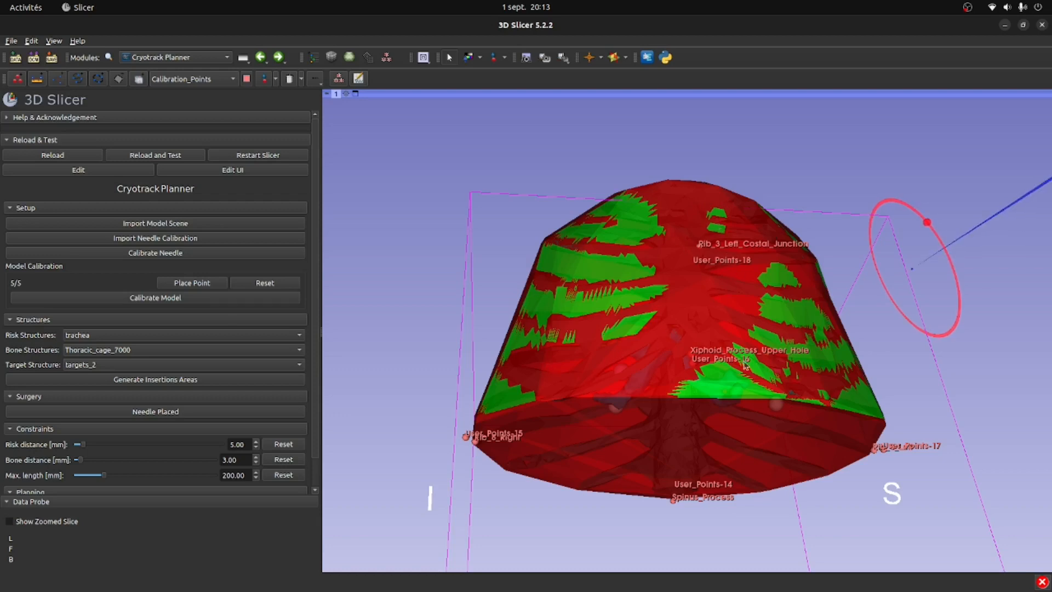
drag(745, 366, 740, 319)
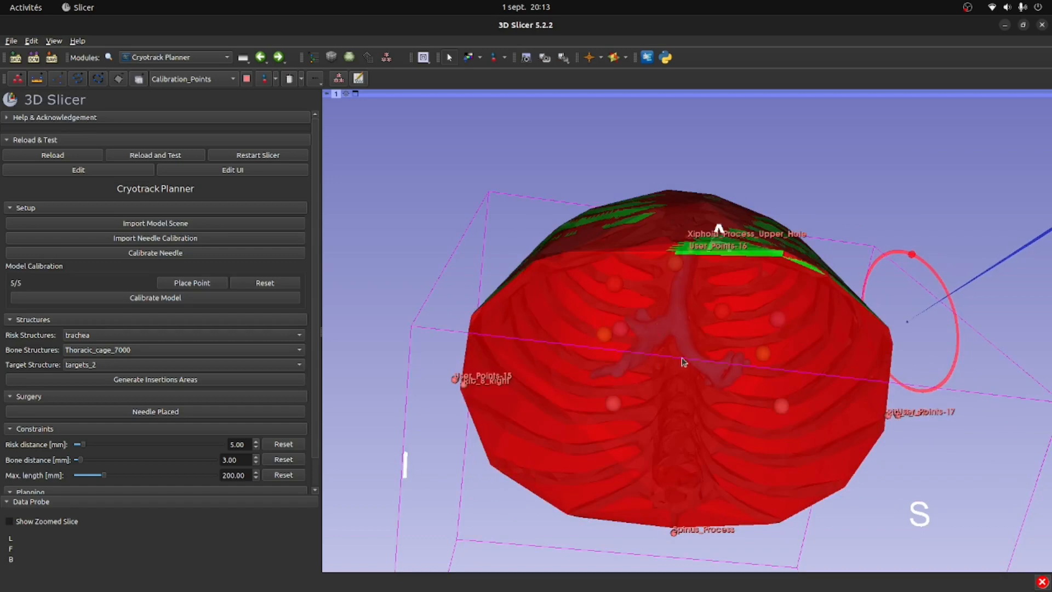
drag(679, 265, 671, 285)
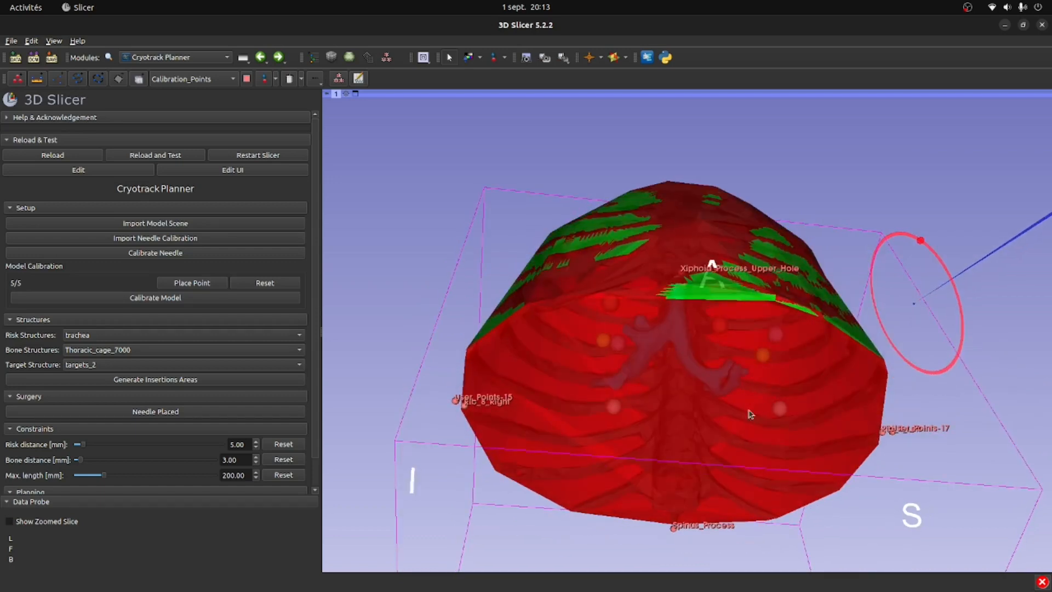
drag(750, 413, 692, 226)
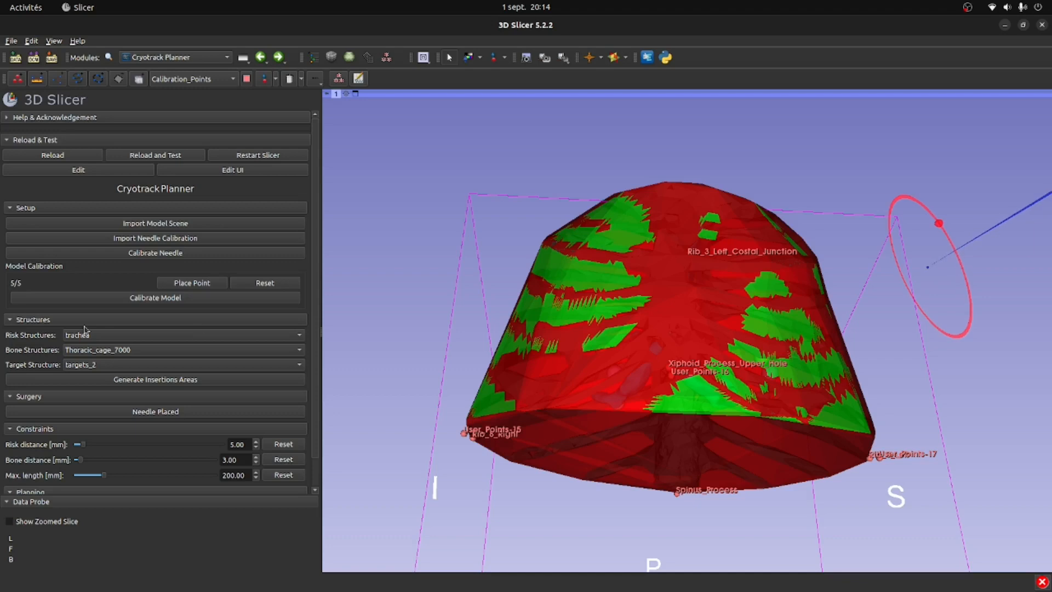
- Switch the target structure to targets_1 and rotate the 3D view to inspect its insertion areas
click(100, 365)
click(102, 381)
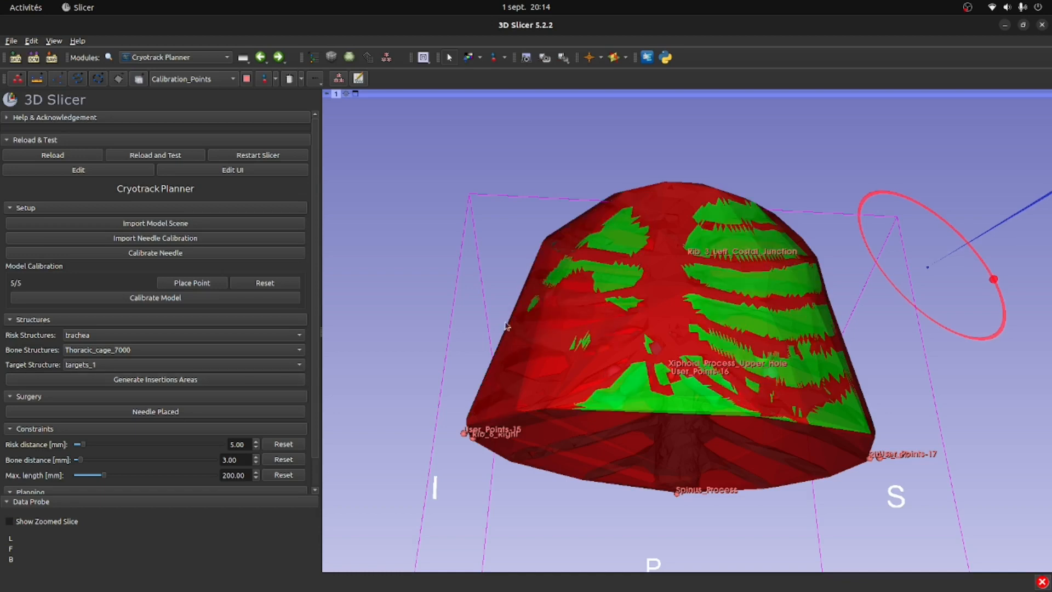
drag(614, 358, 621, 274)
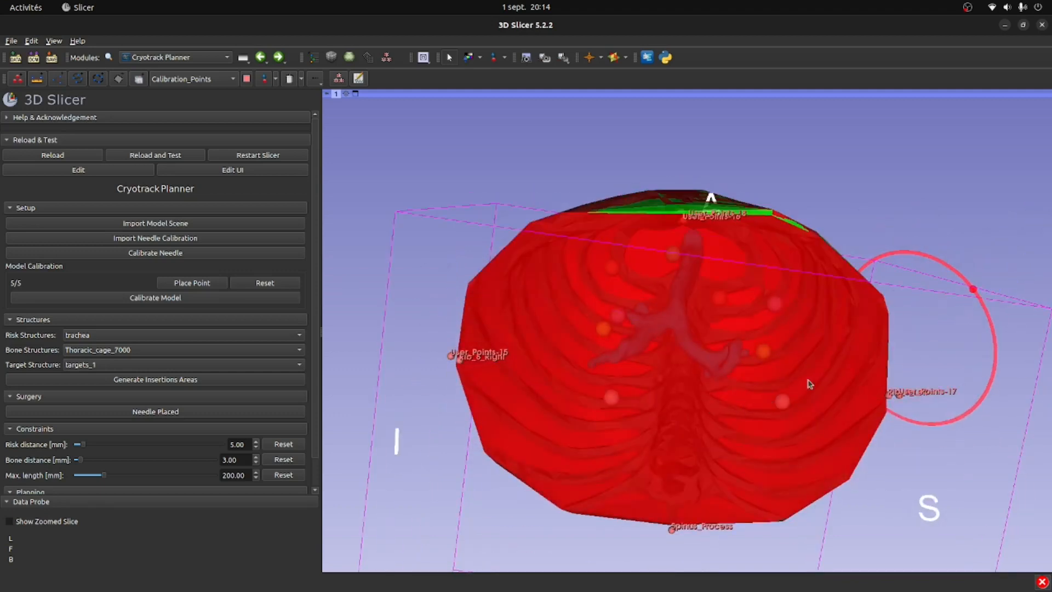
drag(555, 218, 560, 321)
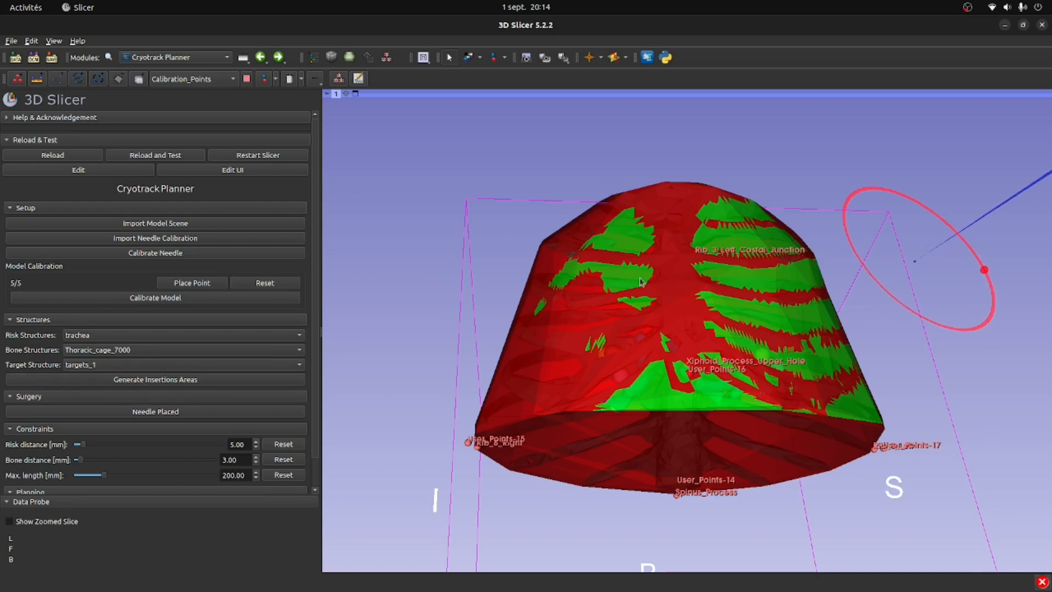
drag(642, 282, 644, 299)
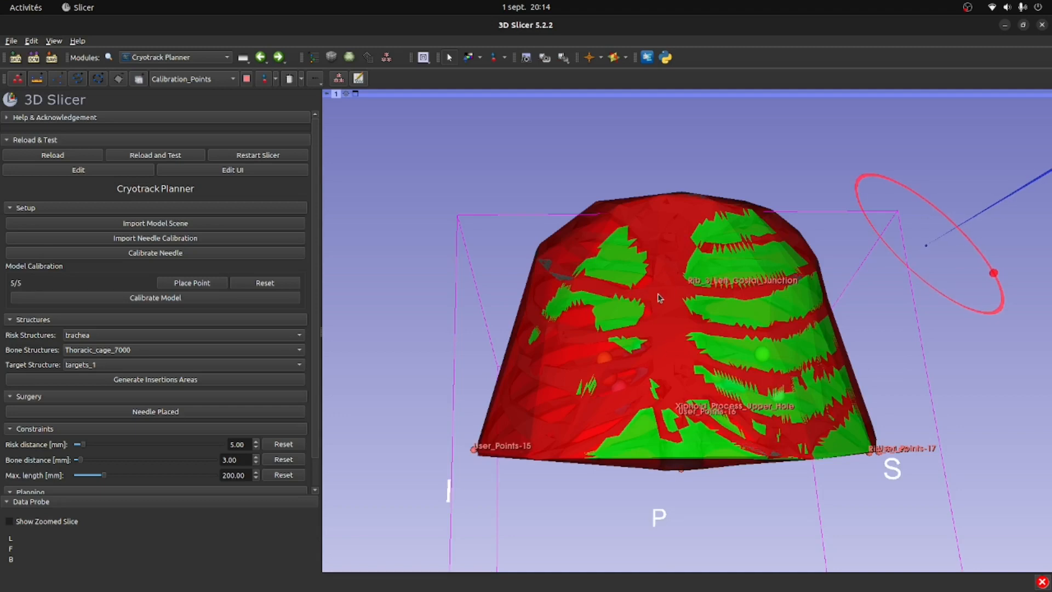
drag(715, 330, 711, 303)
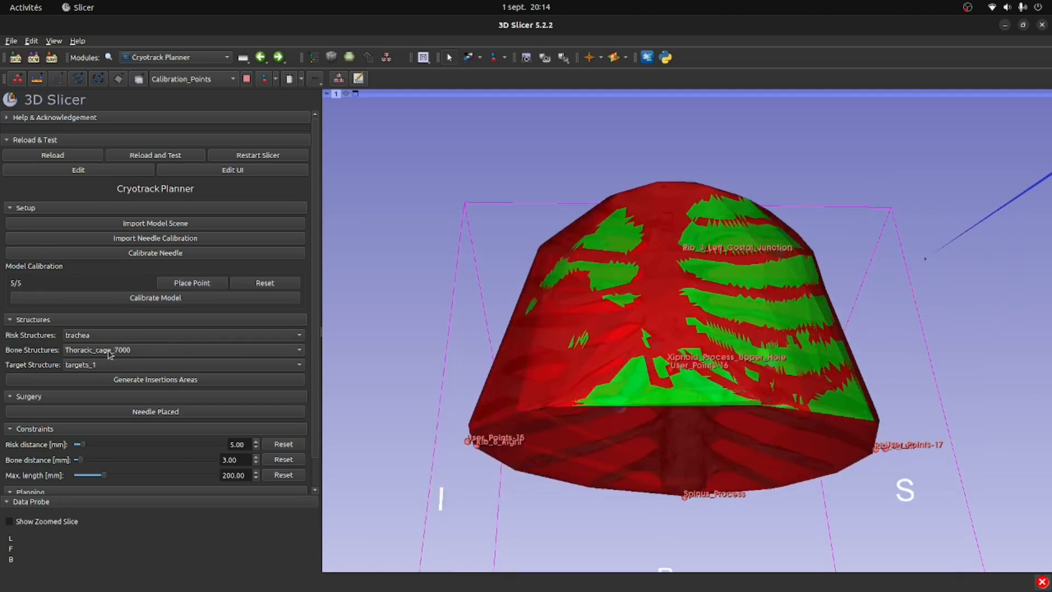
- Set the target structure to targets_5 and generate the insertion areas
click(111, 365)
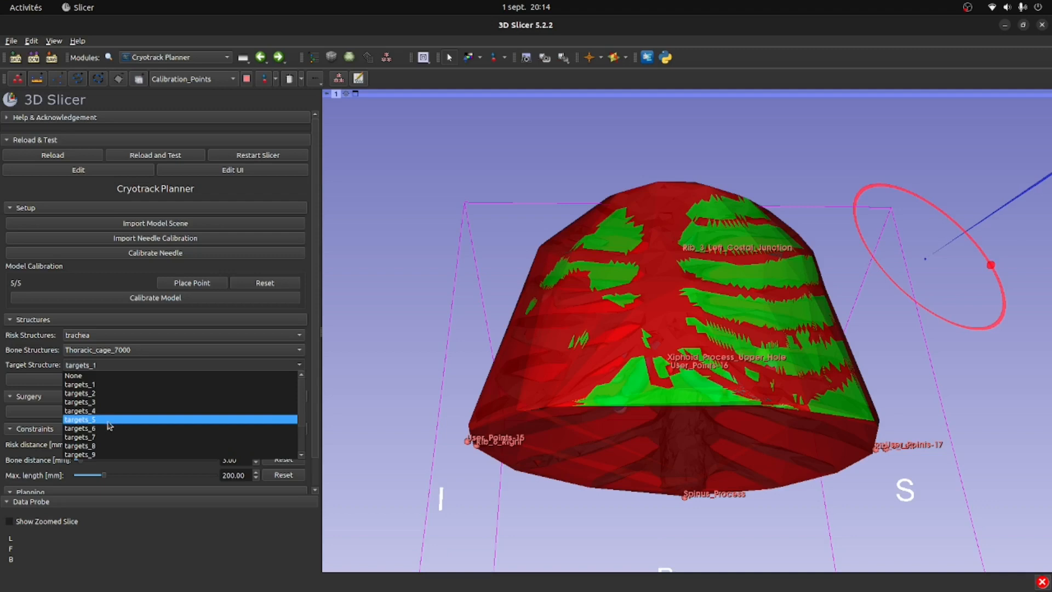
click(104, 419)
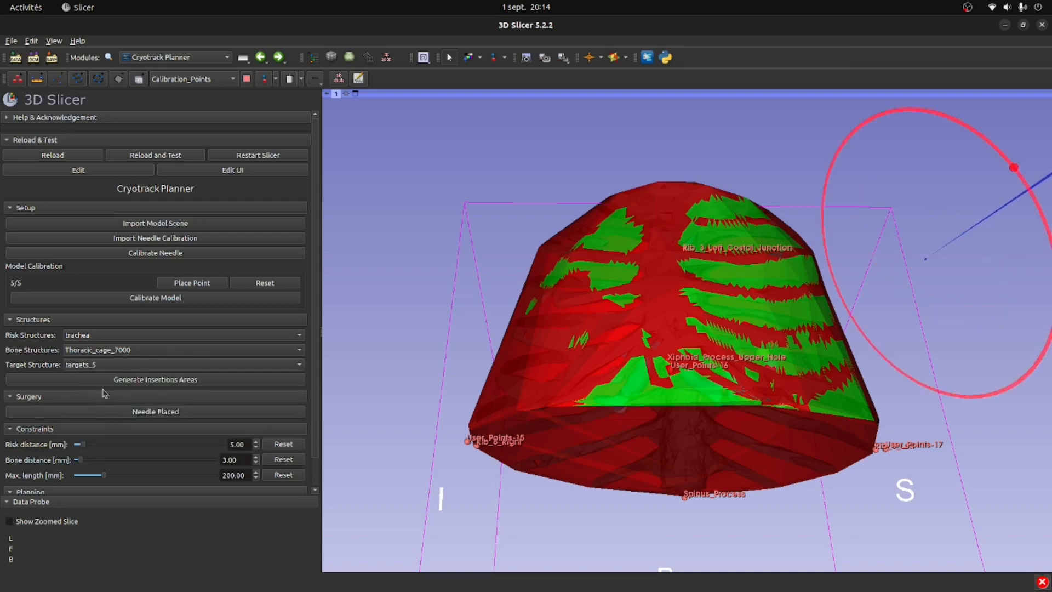
click(124, 378)
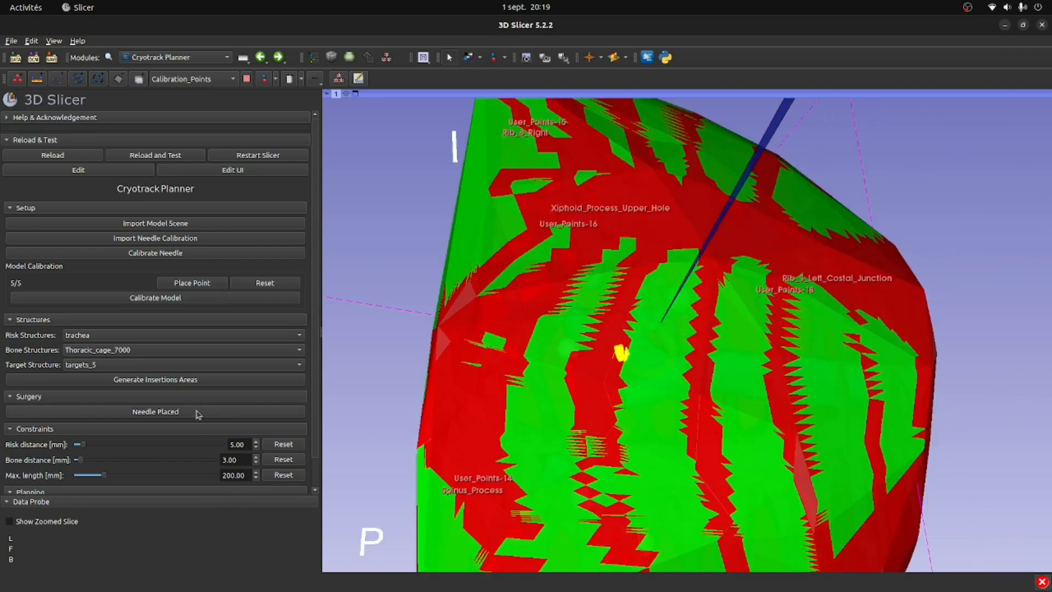
- Mark the needle as placed and inspect the needle path inside the rib cage
click(199, 416)
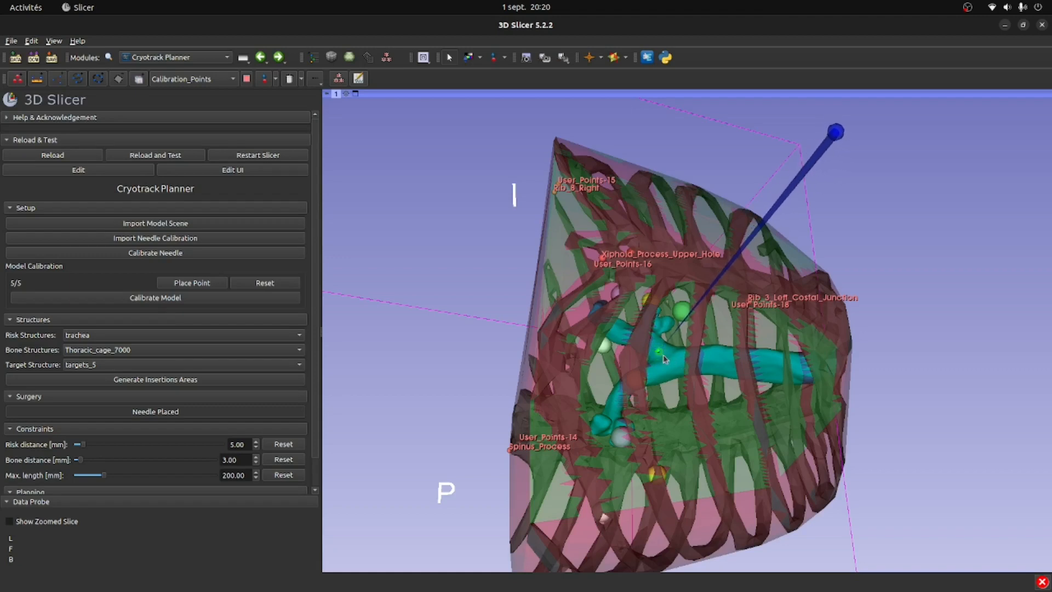
scroll(663, 349, up, 2)
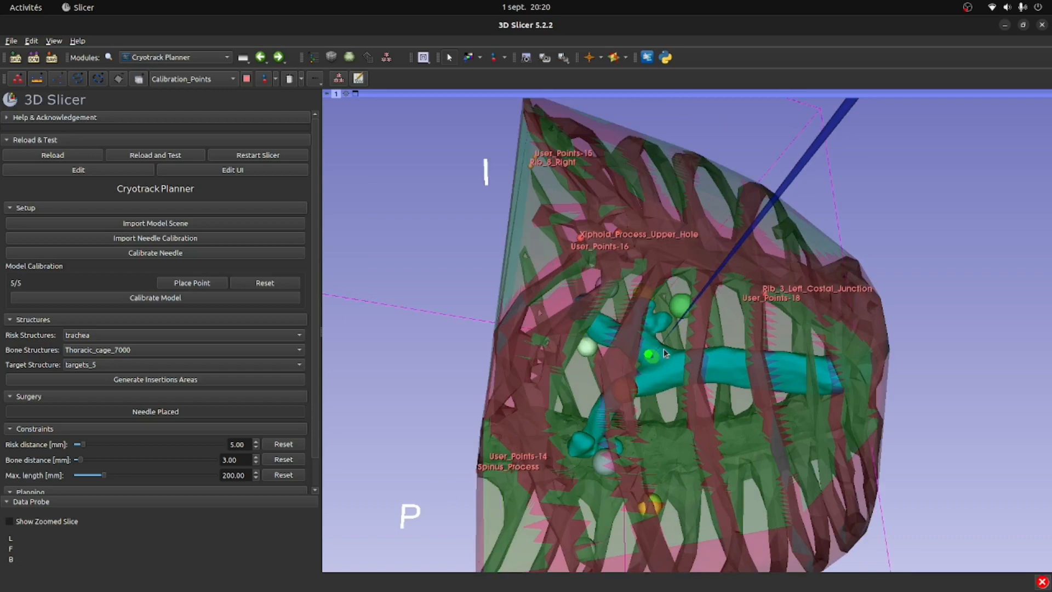
scroll(663, 349, up, 1)
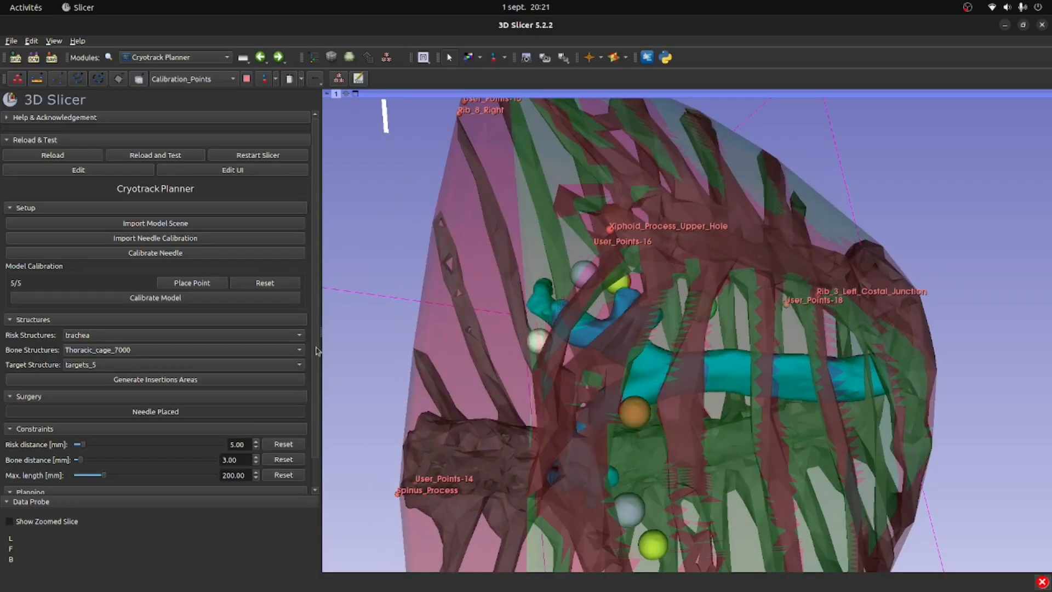
- Set the target structure to targets_6 and generate its insertion areas
click(201, 364)
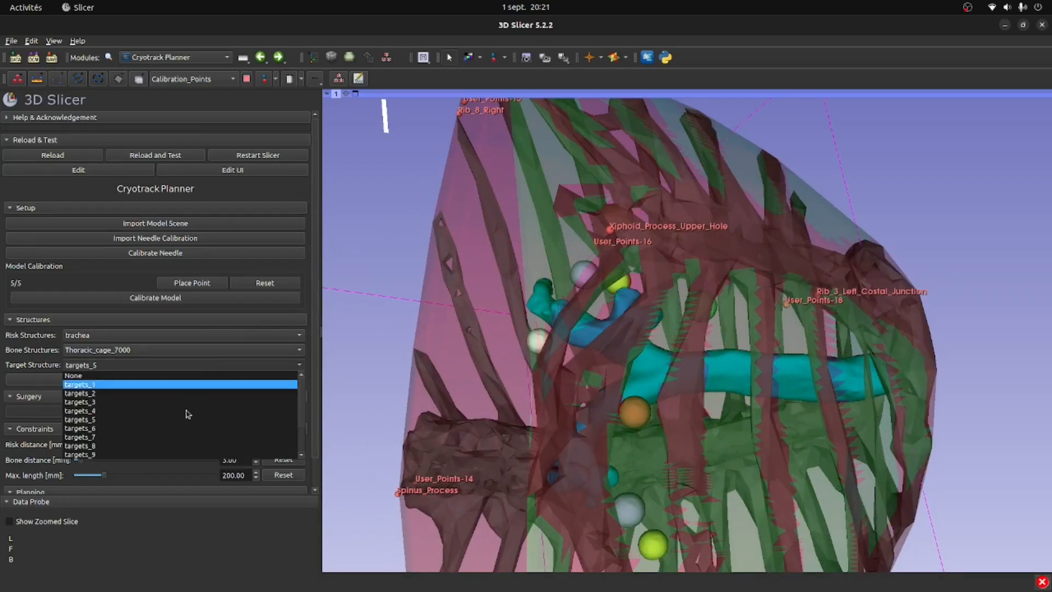
click(181, 430)
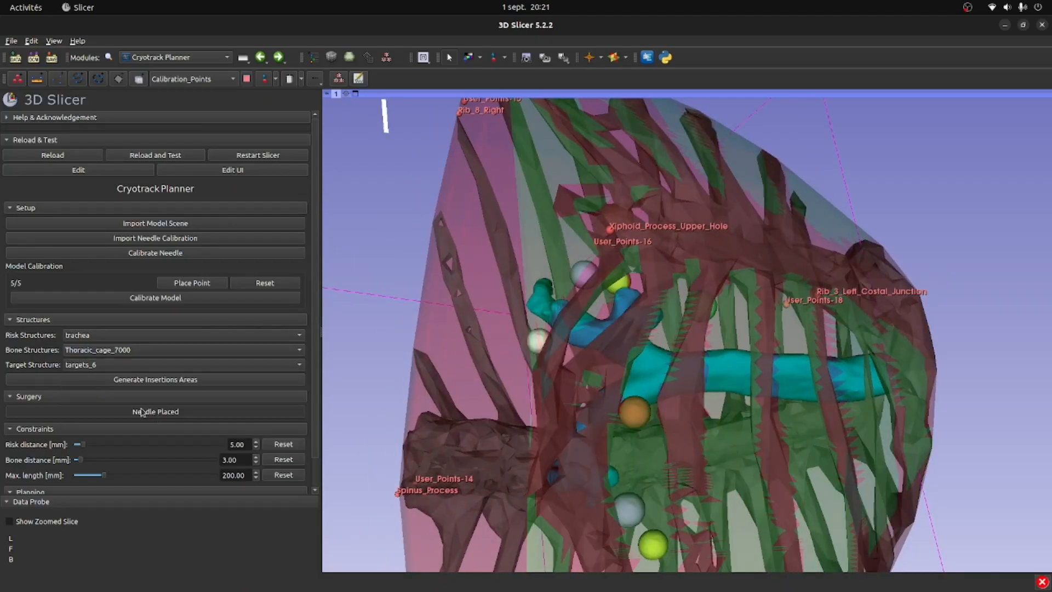
click(129, 380)
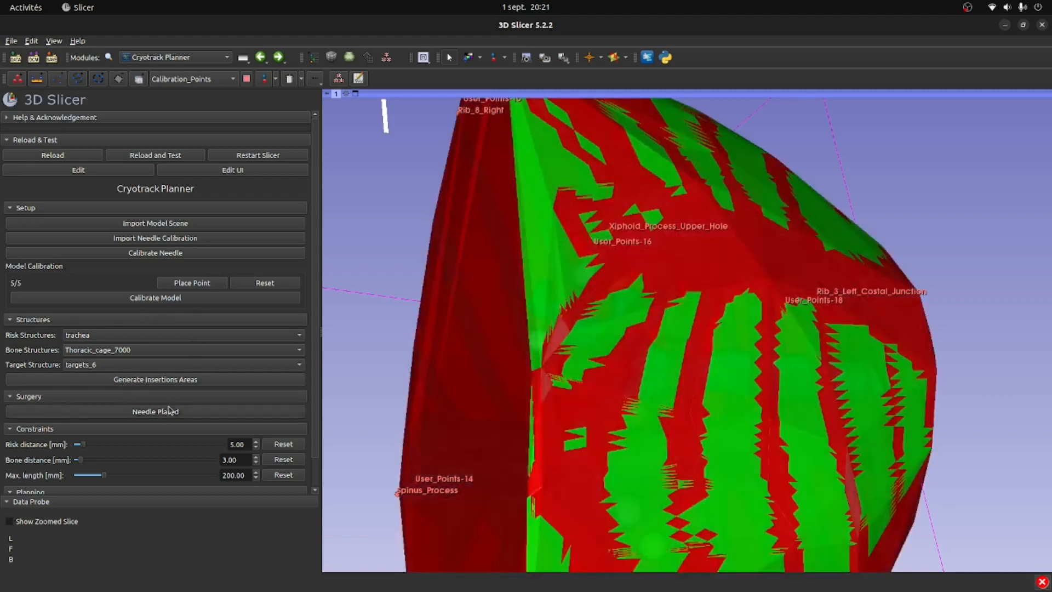
drag(625, 362, 592, 420)
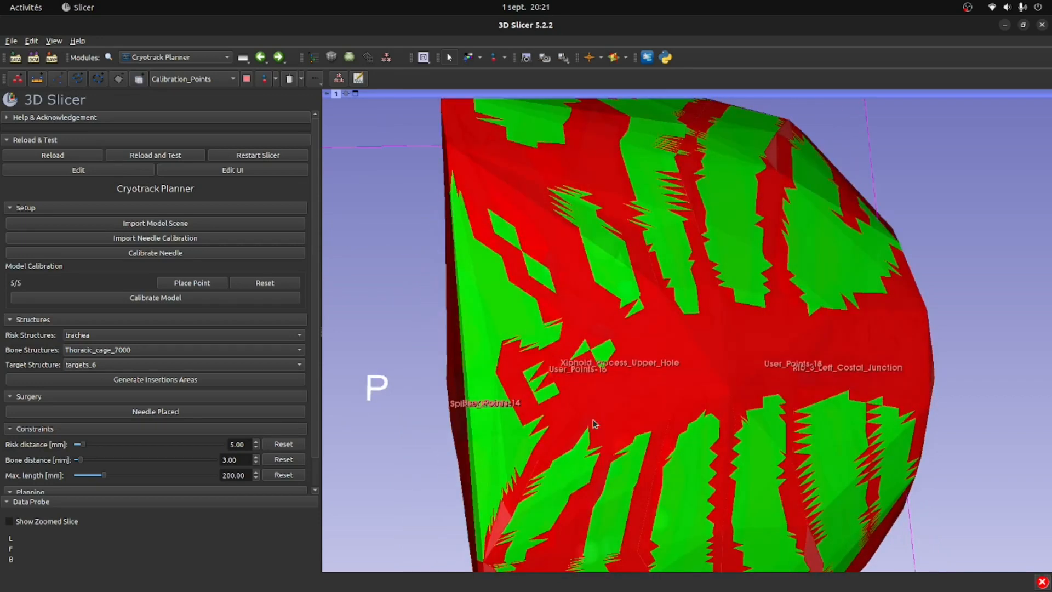